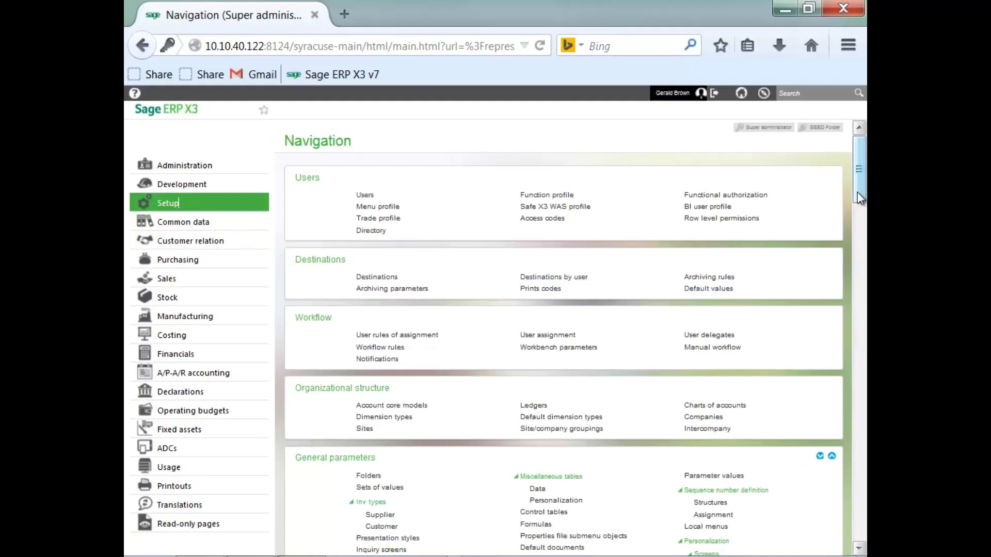
# Step: Scroll the Setup page past Purchasing, Stock and Manufacturing to the Sales section
pyautogui.moveTo(857, 198); pyautogui.dragTo(865, 353)
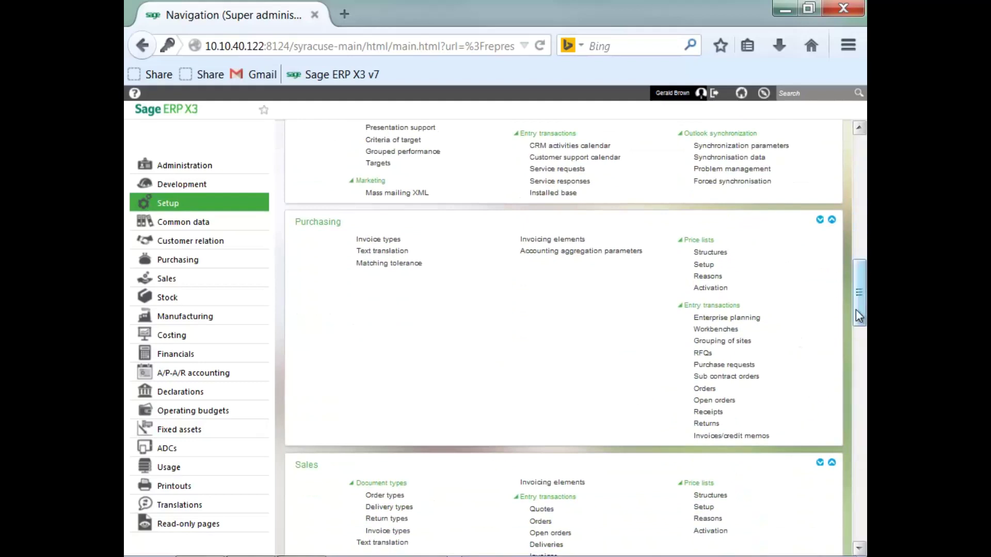
pyautogui.moveTo(856, 309); pyautogui.dragTo(859, 340)
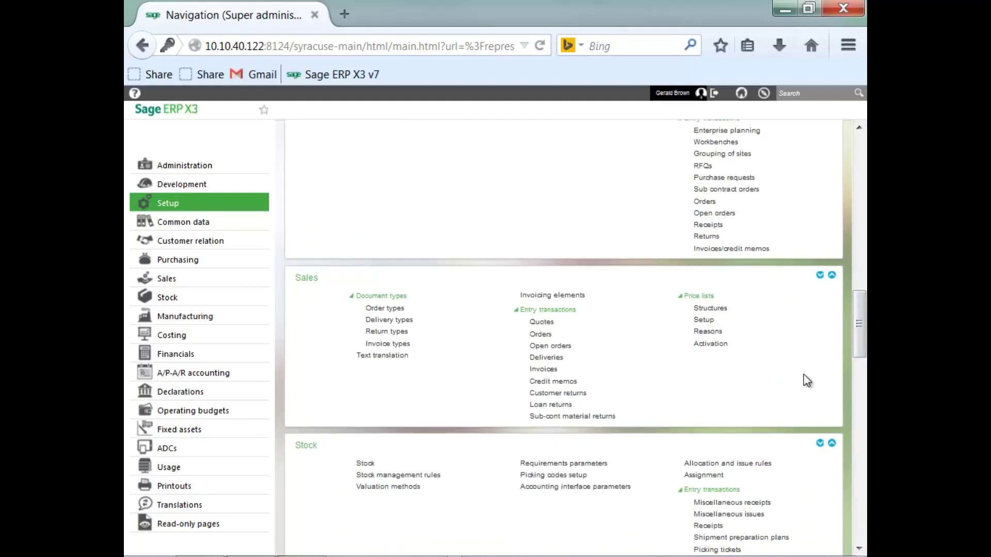
pyautogui.moveTo(855, 344); pyautogui.dragTo(856, 376)
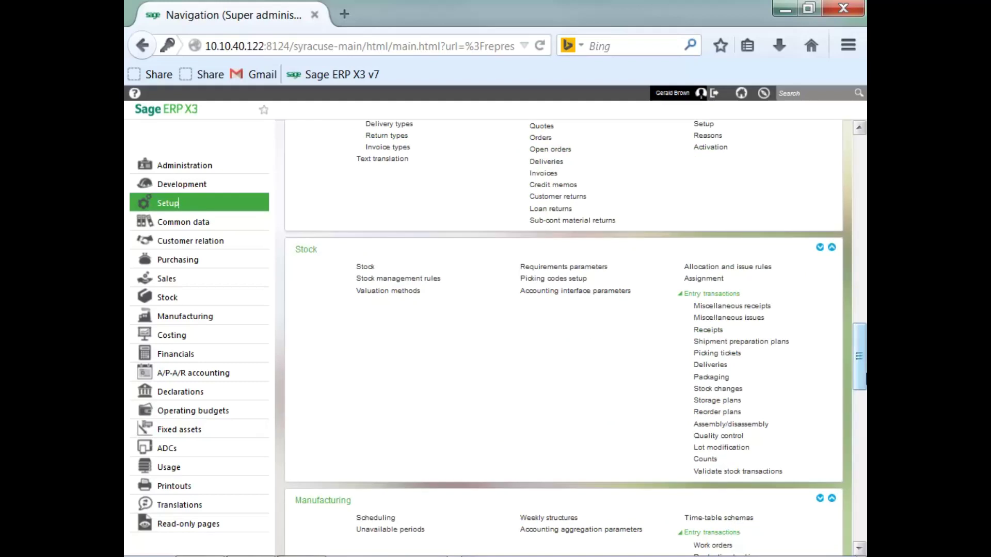
pyautogui.moveTo(861, 382); pyautogui.dragTo(839, 416)
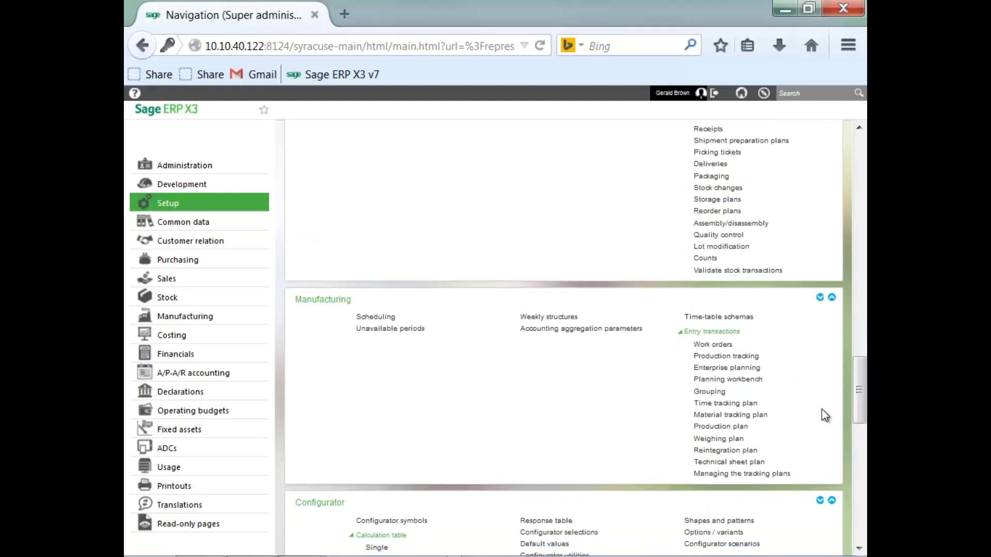
pyautogui.moveTo(858, 386); pyautogui.dragTo(841, 327)
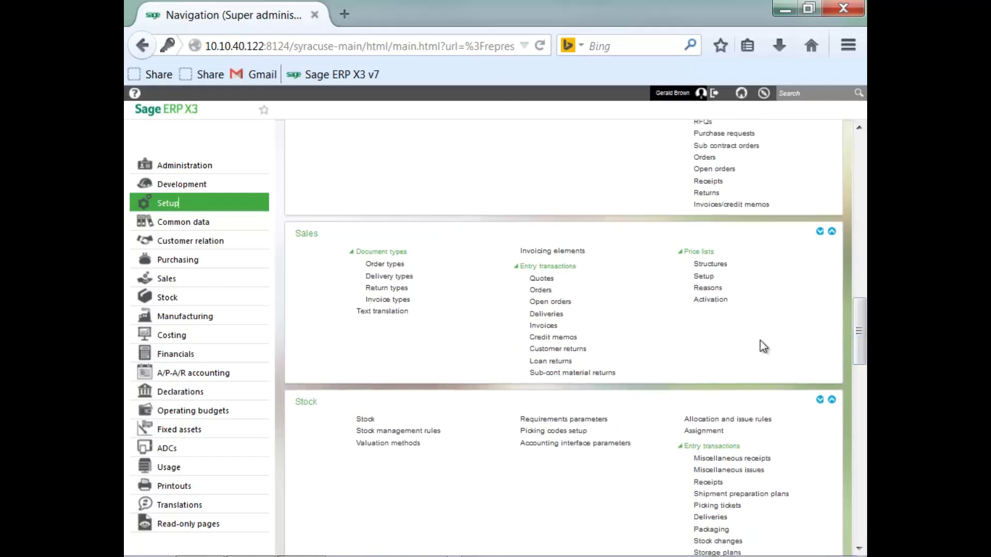
# Step: Open the Sales Invoices entry transaction ALL (Full entry invoice) and view its Display settings
pyautogui.click(544, 327)
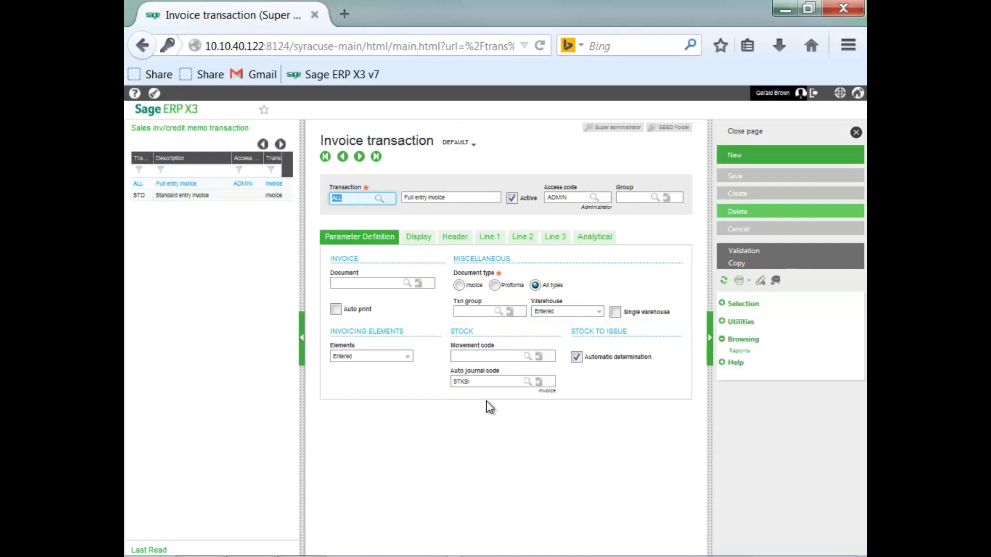
pyautogui.click(419, 240)
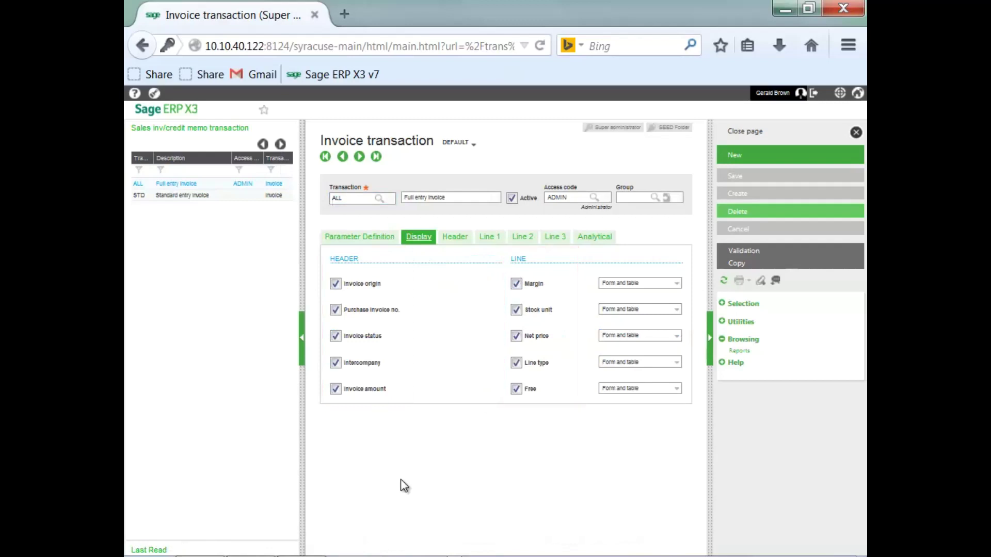
# Step: Check the Free field display choices and the Header tab's Sold to entry modes, then show Line 1
pyautogui.click(676, 389)
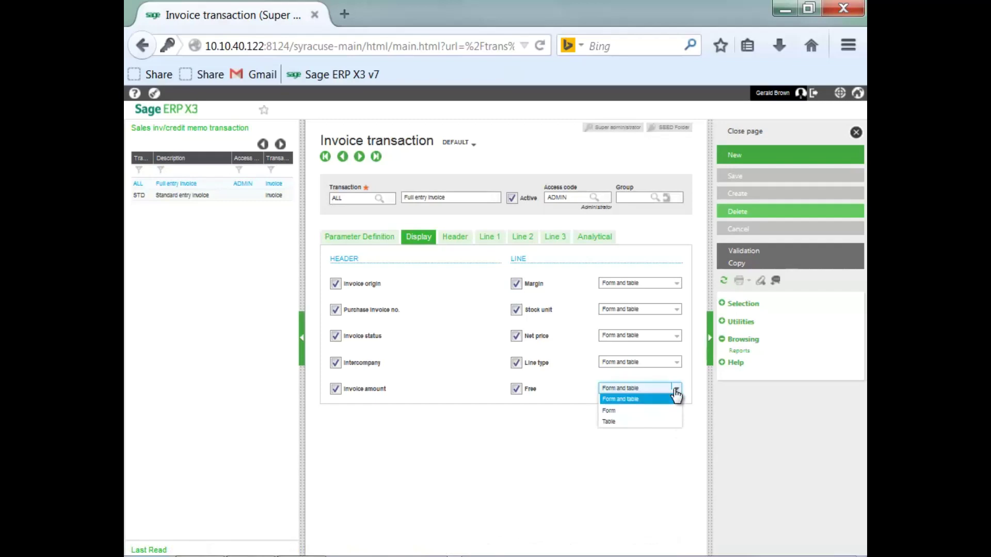
pyautogui.click(453, 238)
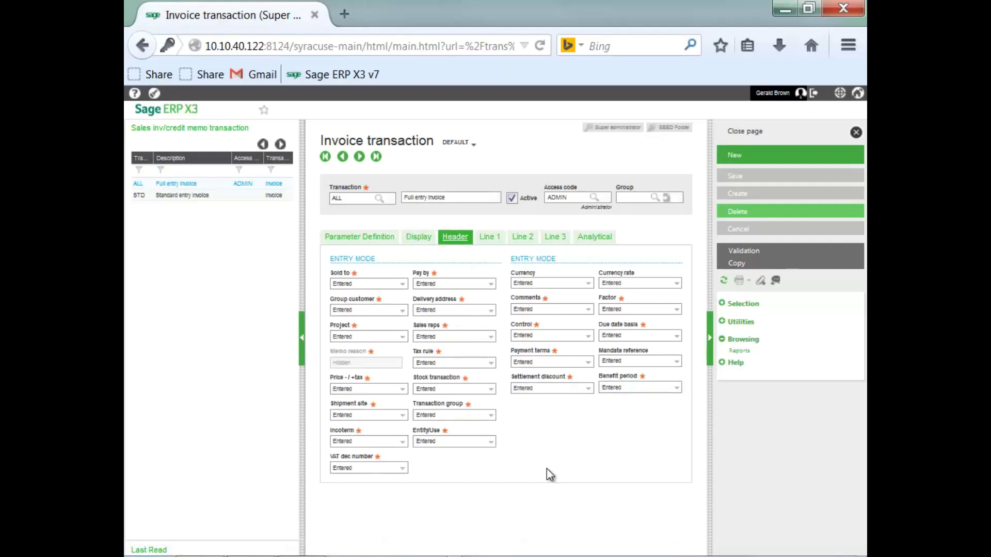
pyautogui.click(403, 285)
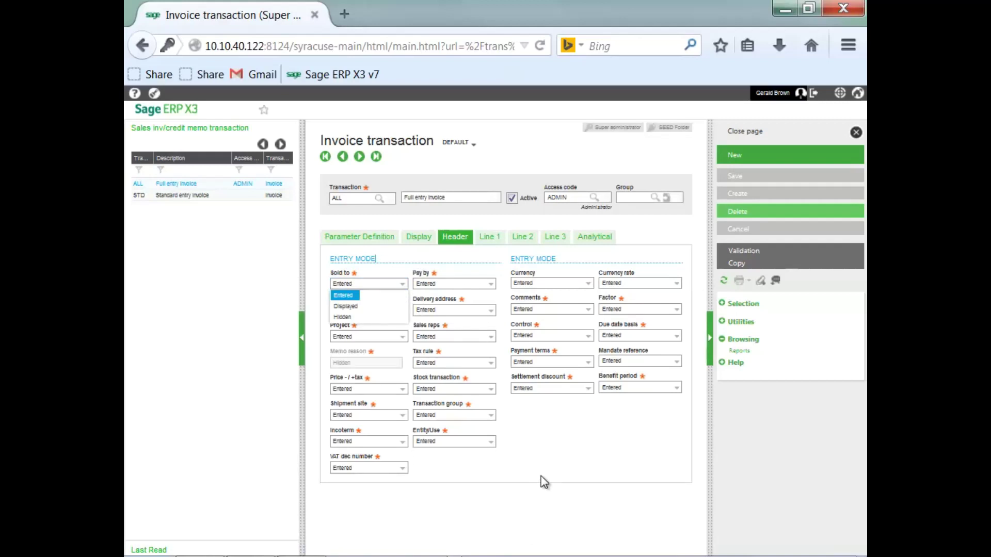
pyautogui.click(495, 244)
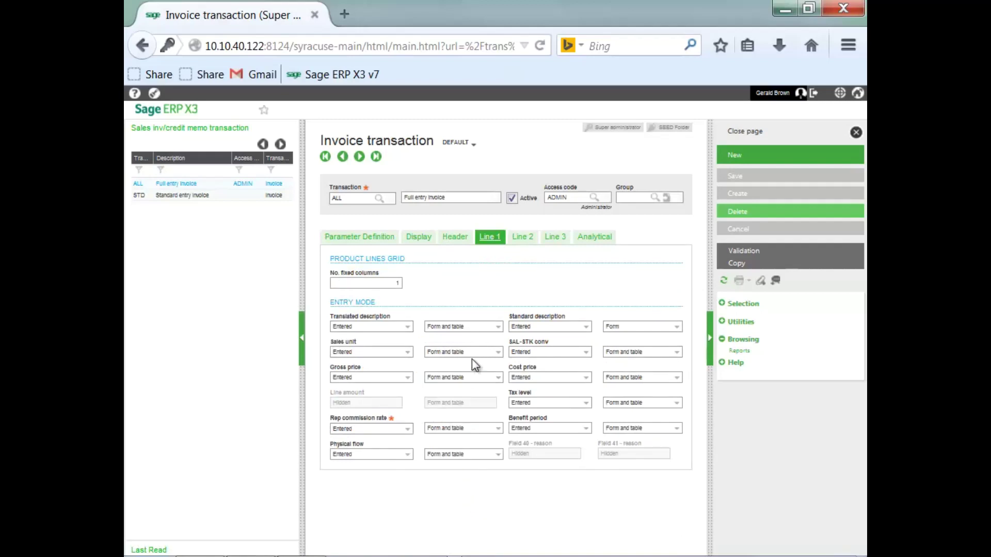
# Step: Keep Translated description as Form and table, check fixed columns and Analytical settings, then close the transaction
pyautogui.click(498, 330)
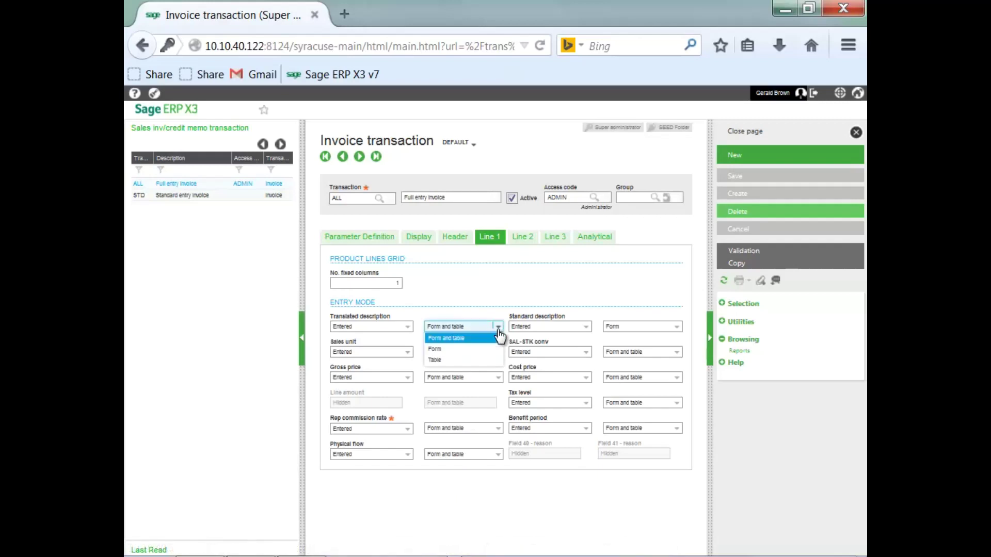
pyautogui.click(466, 290)
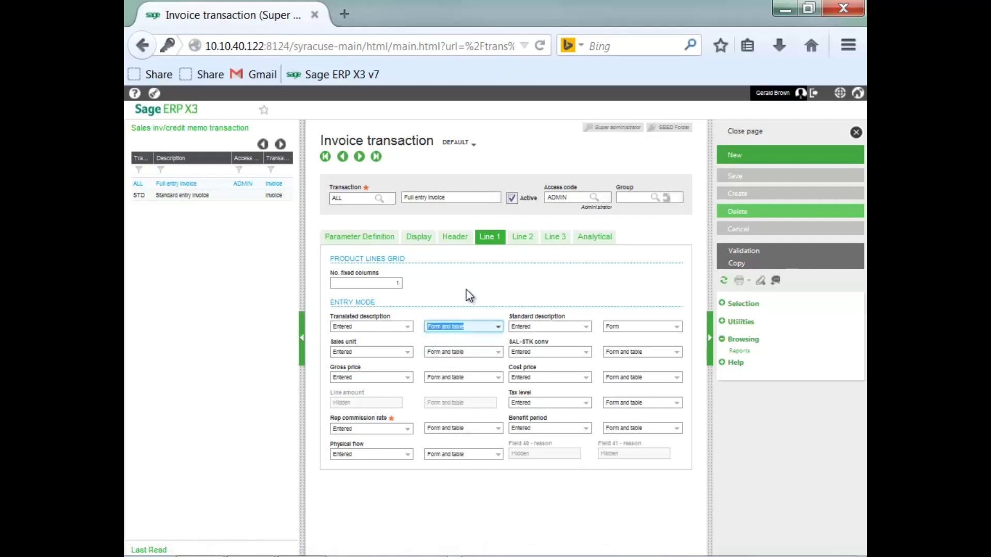
pyautogui.click(382, 288)
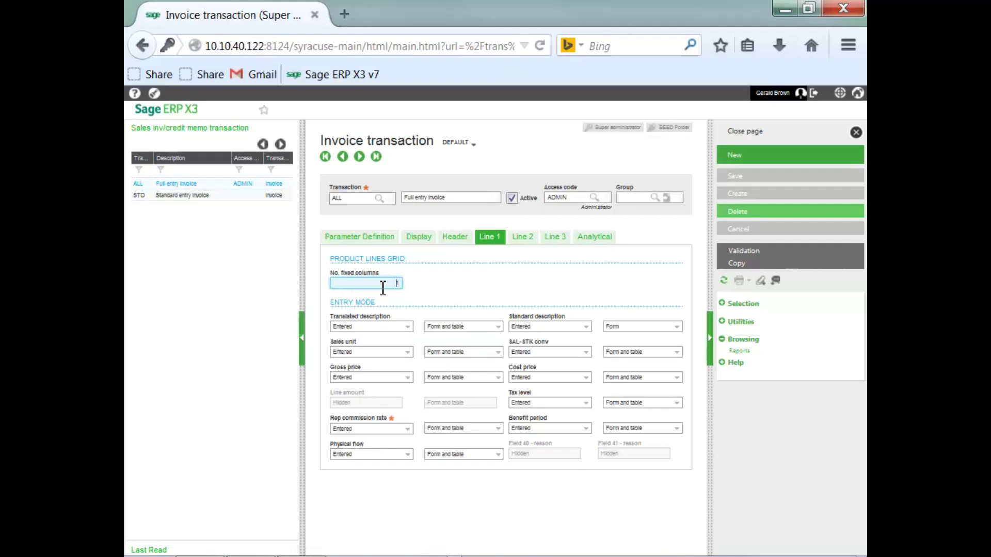
pyautogui.click(594, 241)
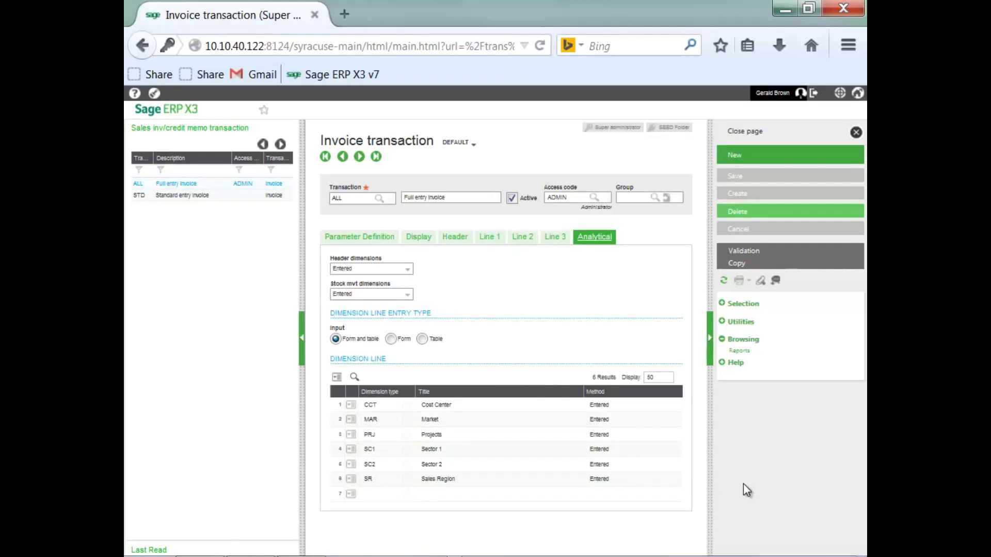
pyautogui.click(745, 132)
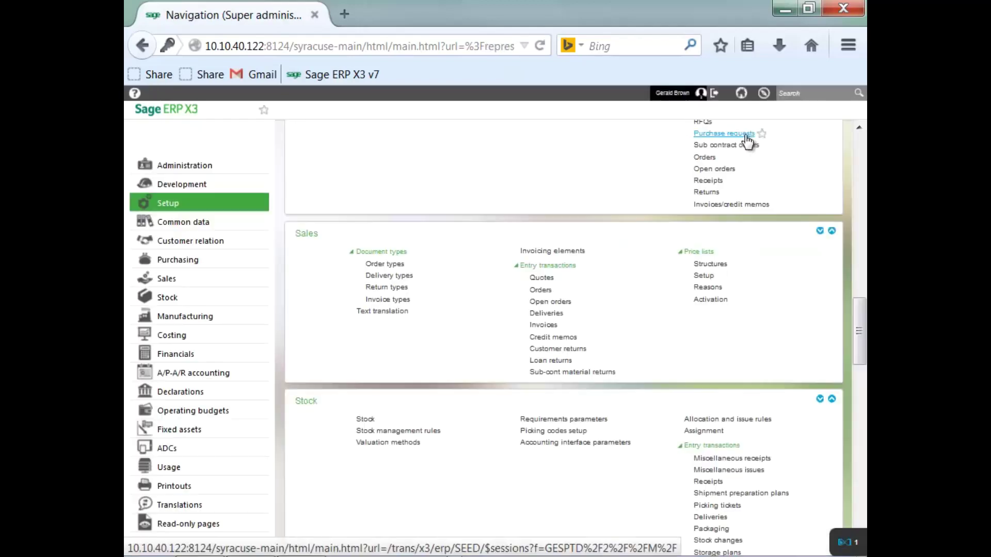
# Step: Open Sales invoice management using the ALL Full entry invoice transaction
pyautogui.click(168, 279)
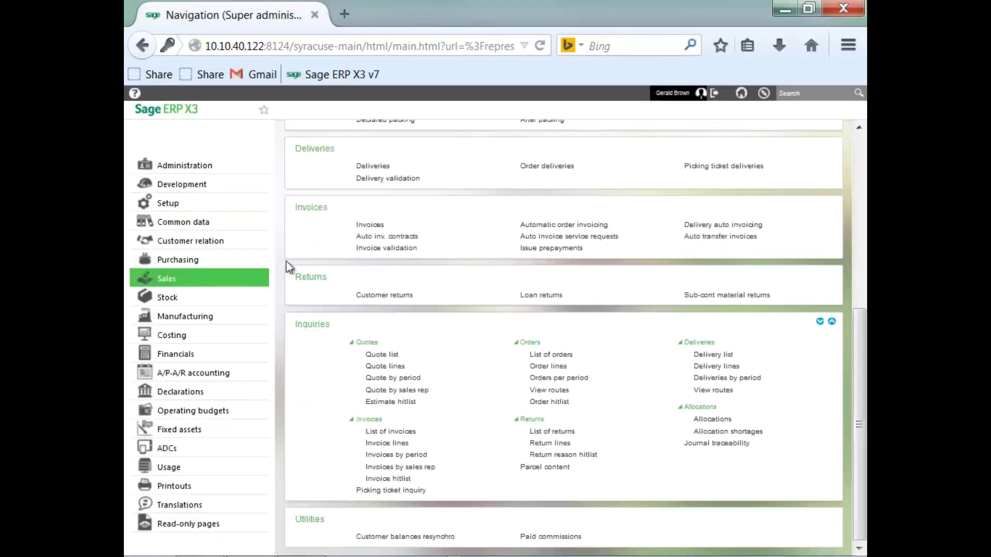
pyautogui.click(371, 225)
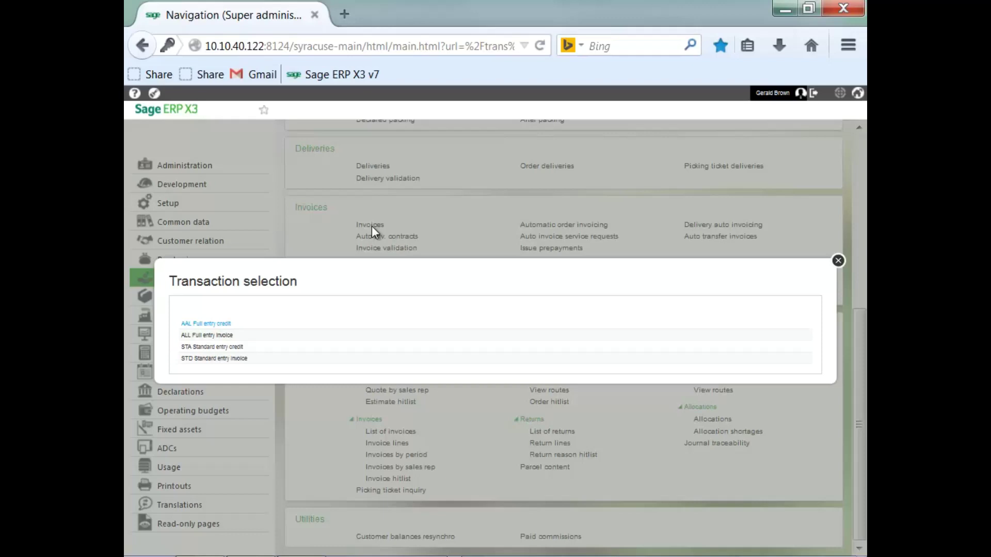
pyautogui.click(215, 335)
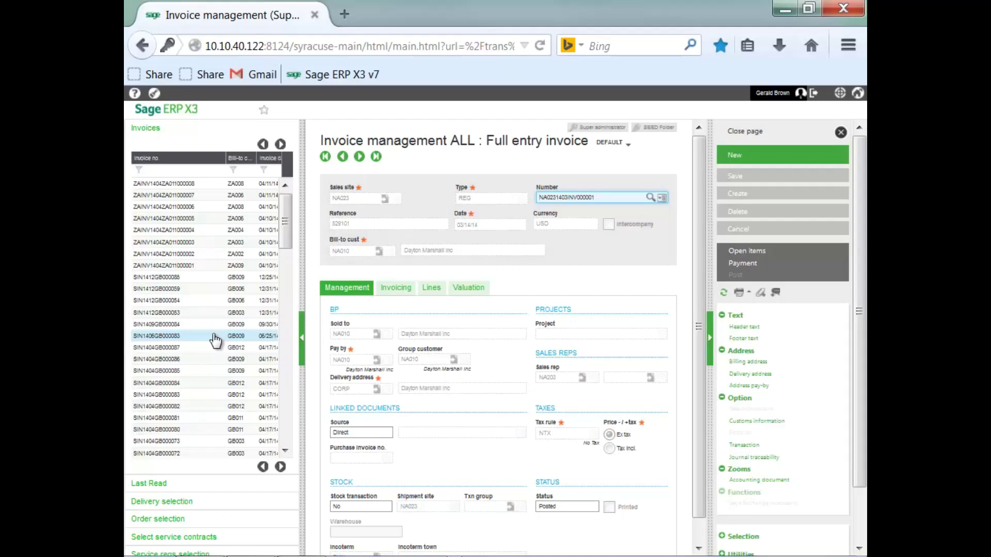
# Step: Review the ALL transaction's settings from the right panel, close them, and start a new invoice
pyautogui.click(743, 445)
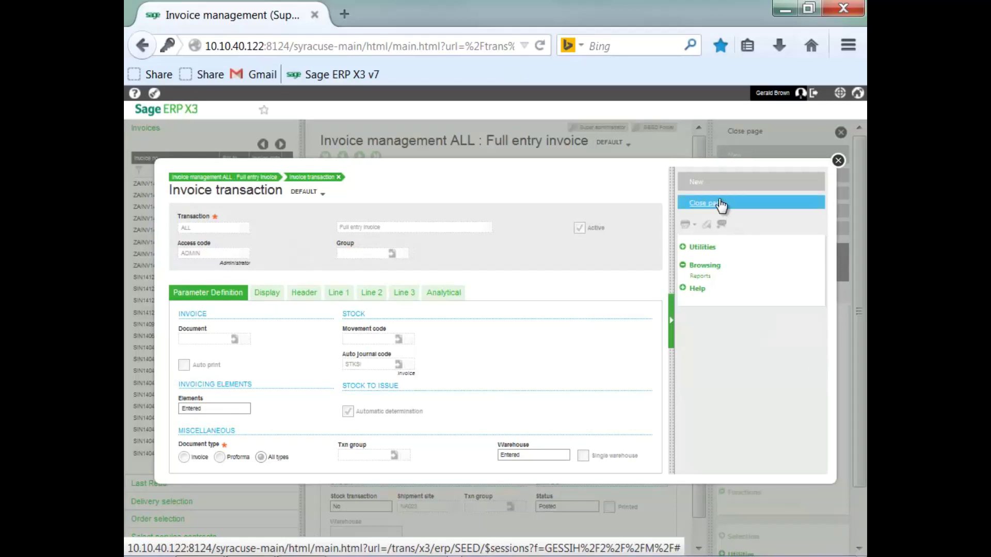
pyautogui.click(719, 203)
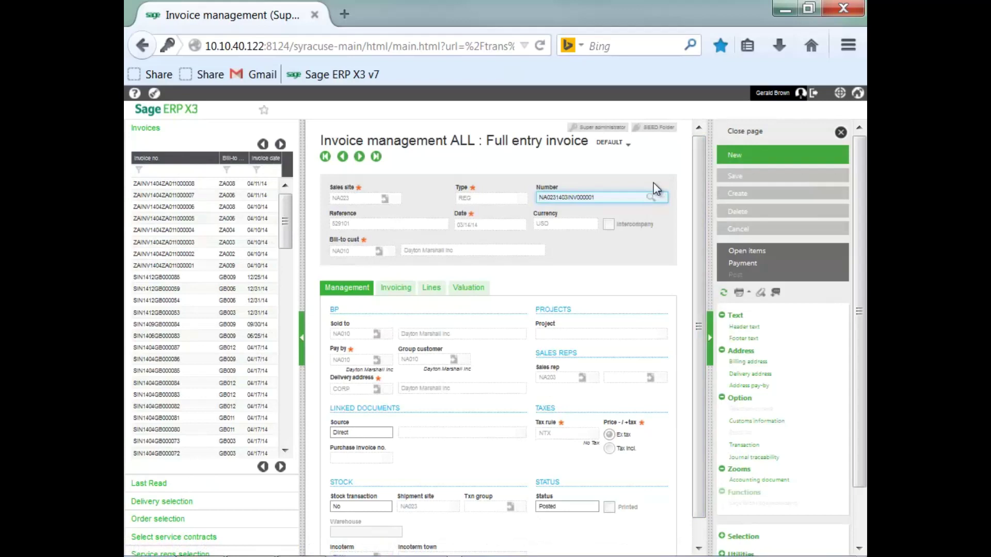
pyautogui.click(737, 160)
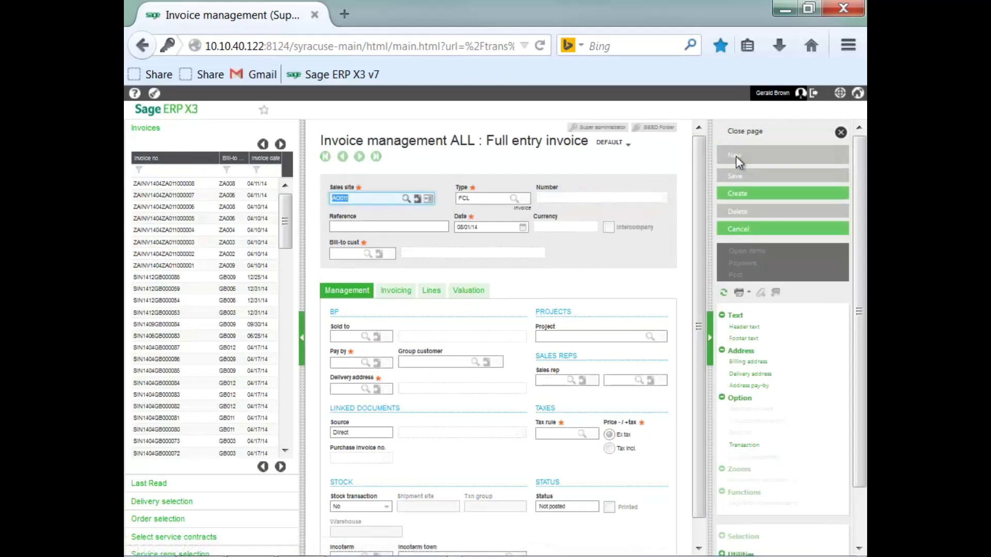
# Step: Enter sales site NA021 and the bill-to customer in the new invoice header
pyautogui.write('na021')
pyautogui.press('Tab')
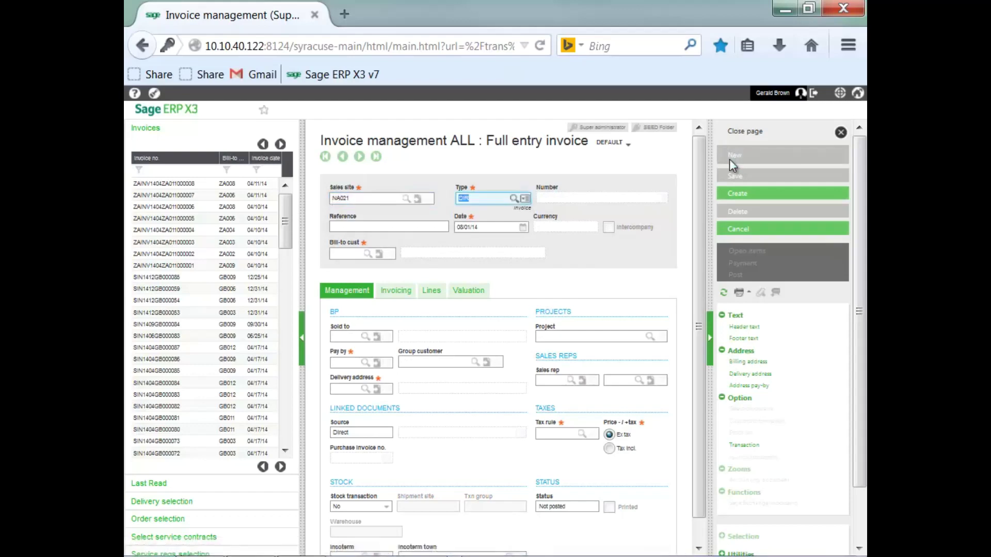
pyautogui.click(358, 252)
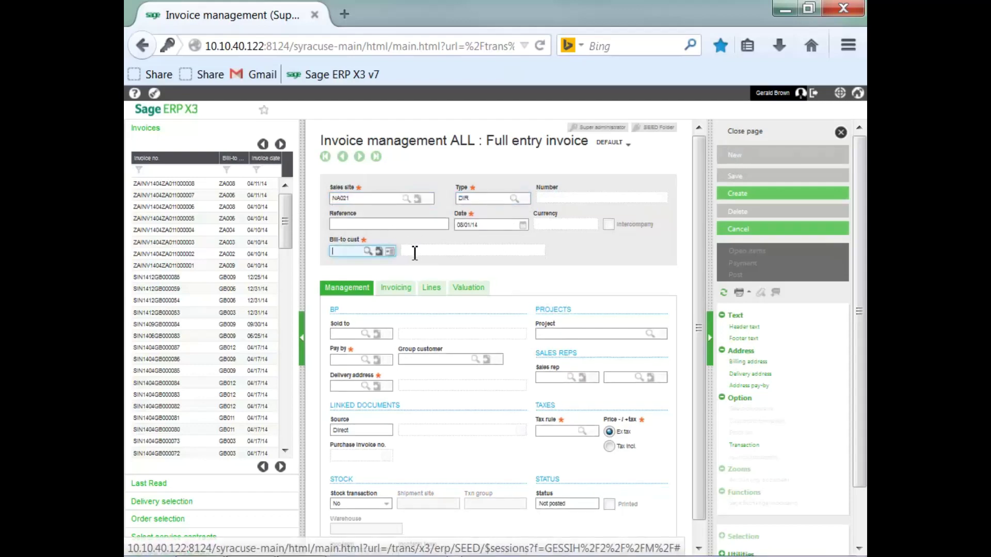
pyautogui.write('n')
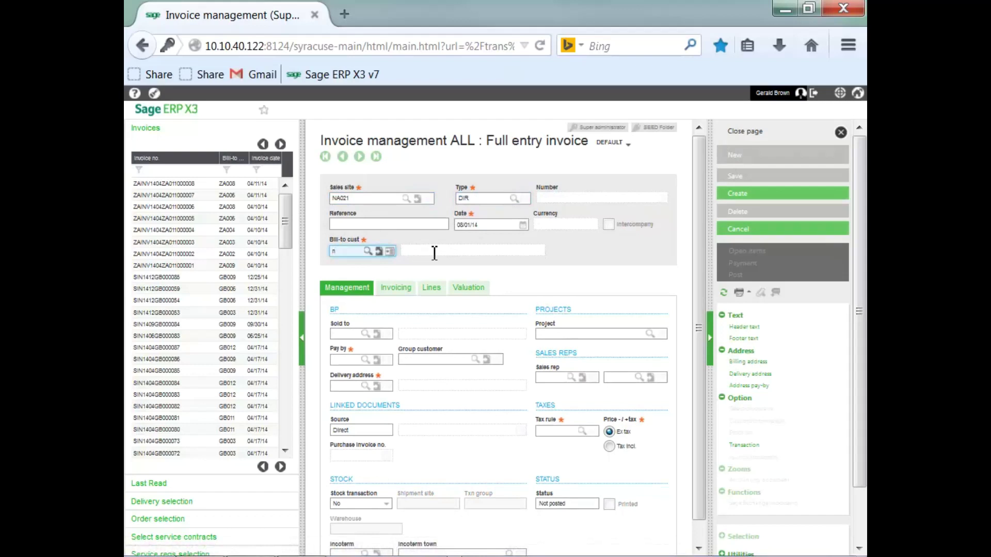
pyautogui.write('a005')
pyautogui.press('Tab')
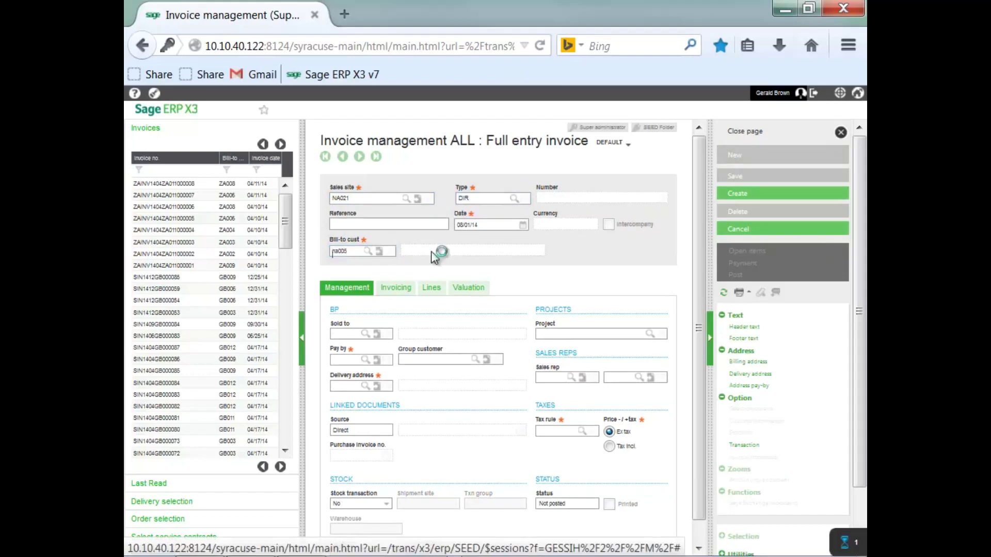
# Step: Add an invoice line for product FIN311 with quantity 10
pyautogui.click(431, 288)
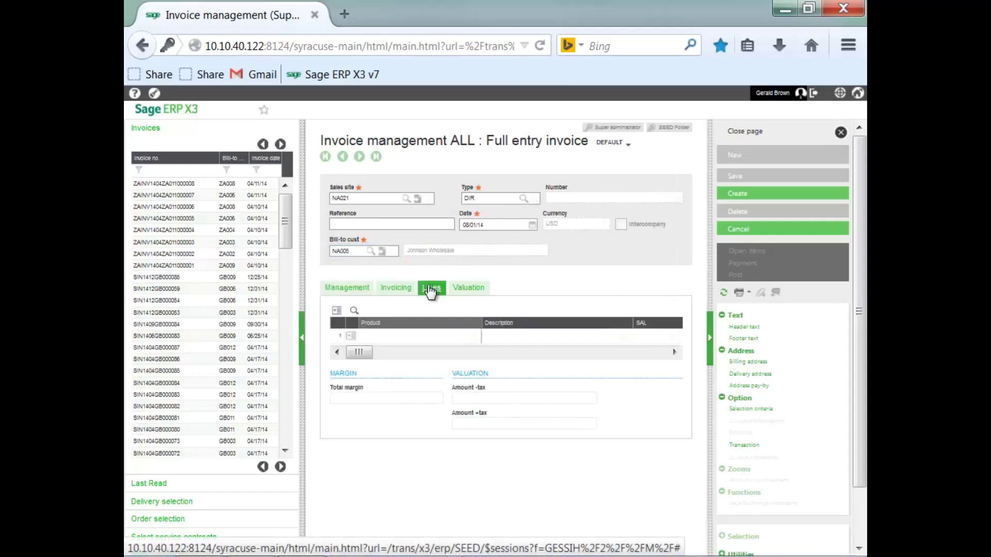
pyautogui.click(380, 338)
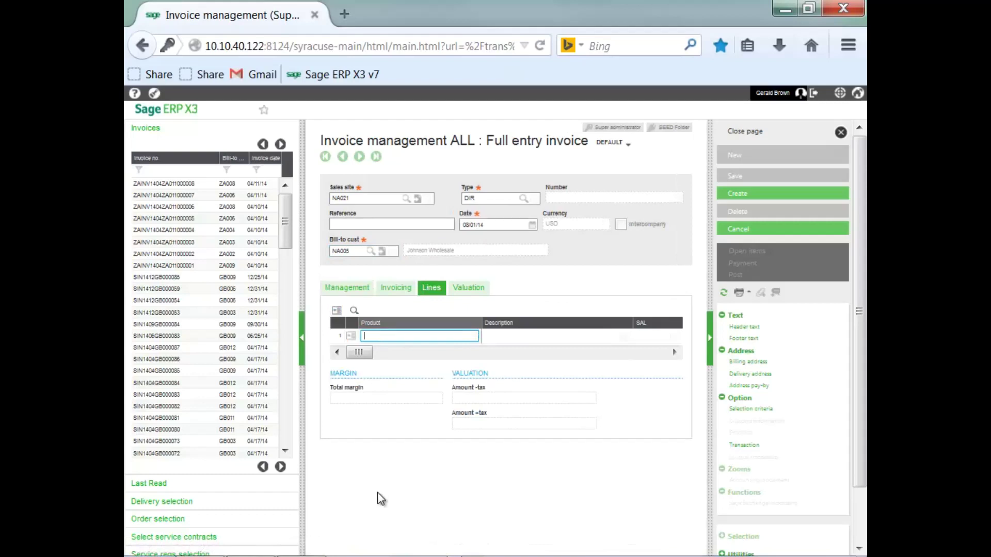
pyautogui.write('fin311')
pyautogui.press('Tab')
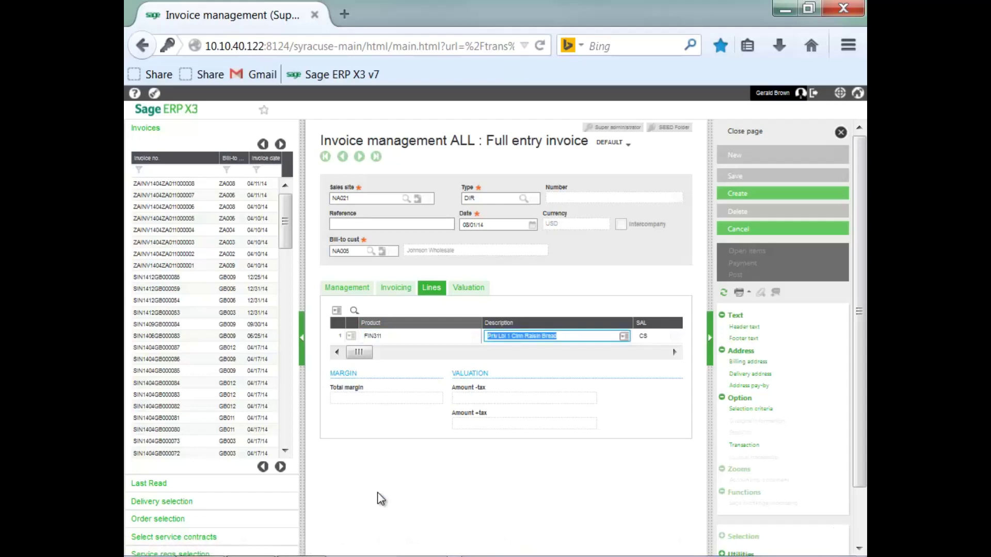
pyautogui.press('Tab')
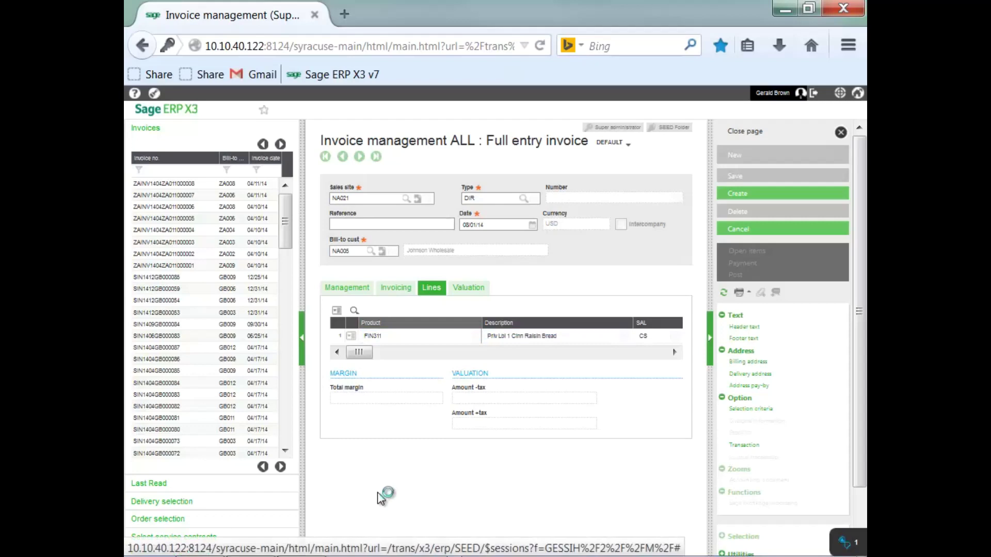
pyautogui.press('Tab')
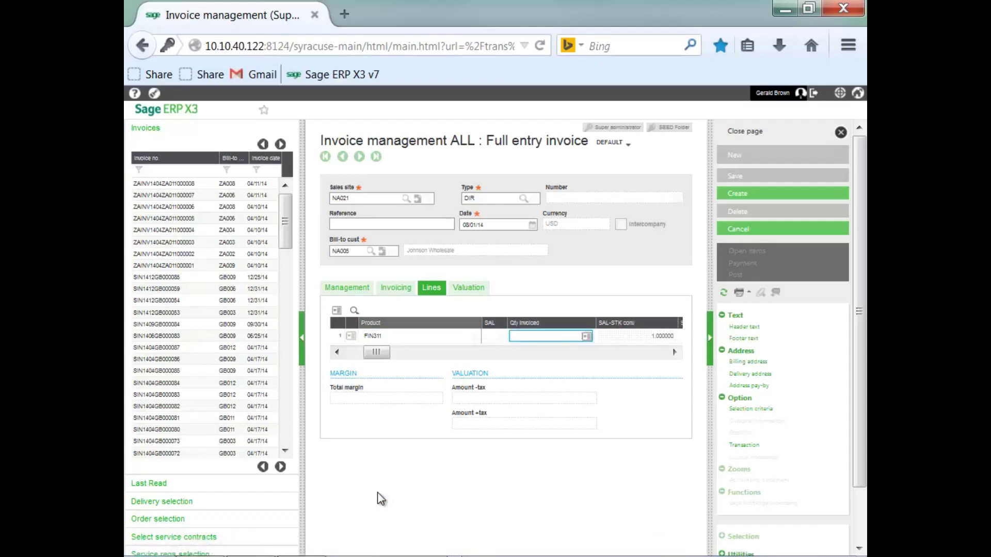
pyautogui.write('10')
pyautogui.press('Tab')
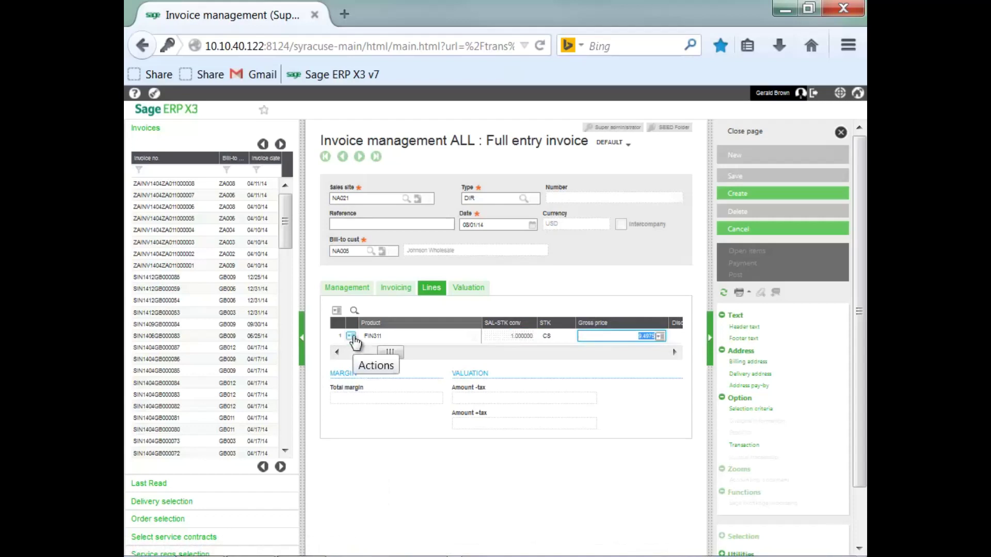
pyautogui.click(351, 336)
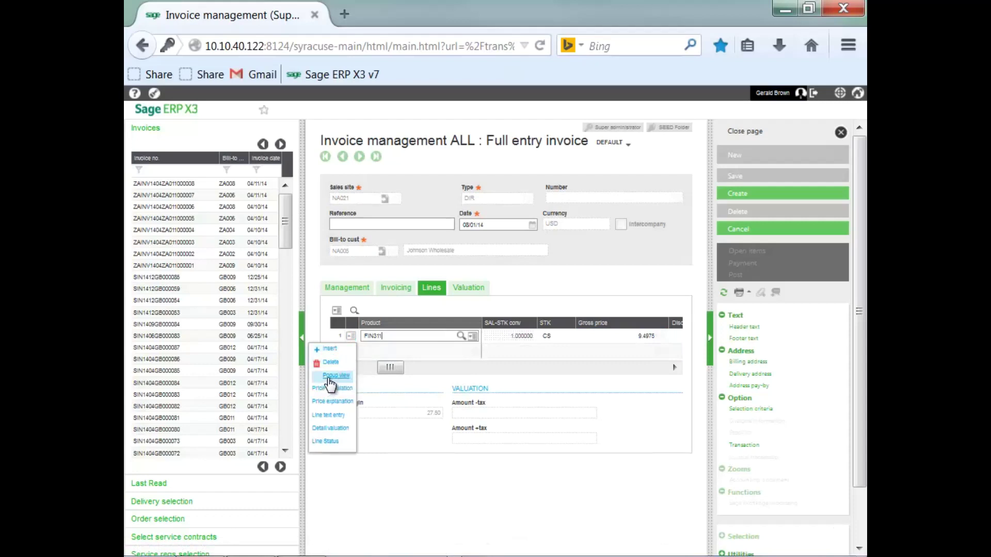
pyautogui.click(335, 376)
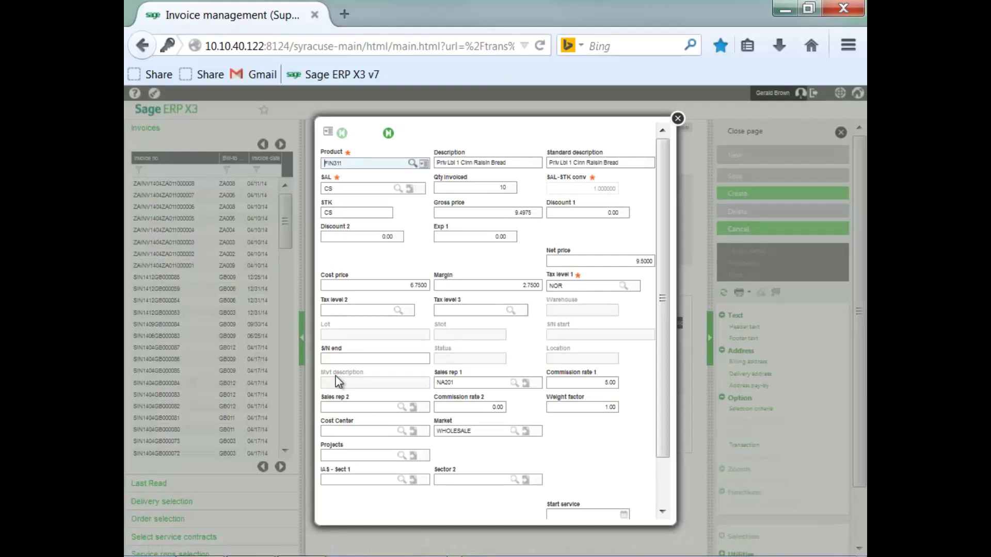
pyautogui.click(677, 119)
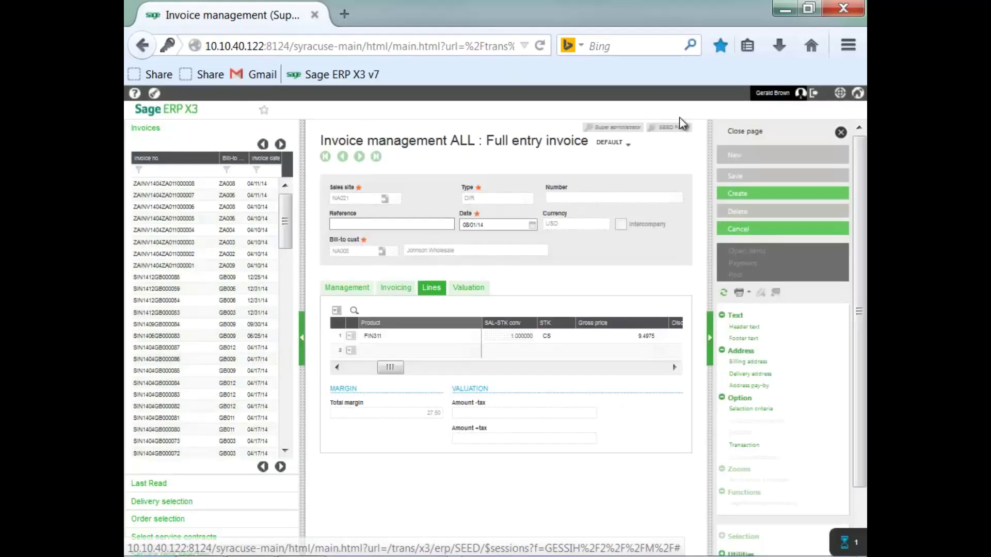